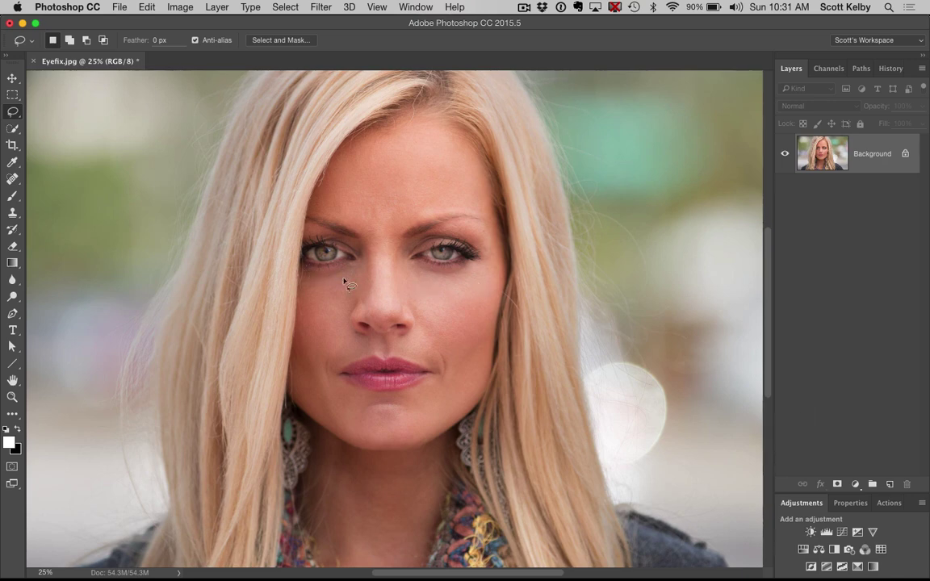
- Draw a freehand Lasso selection around the eye on the left of the photo
{"action": "left_click", "coordinate": [12, 79]}
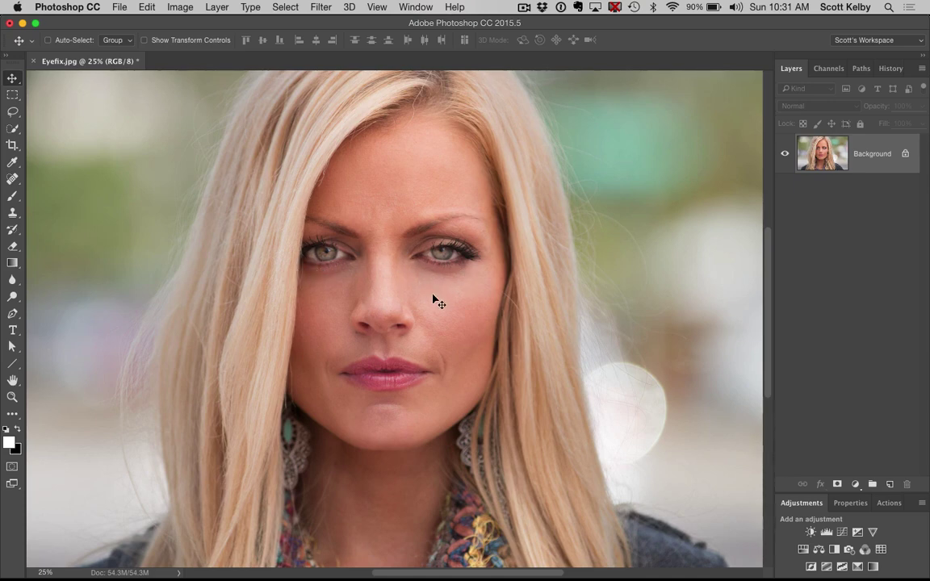
{"action": "left_click", "coordinate": [12, 111]}
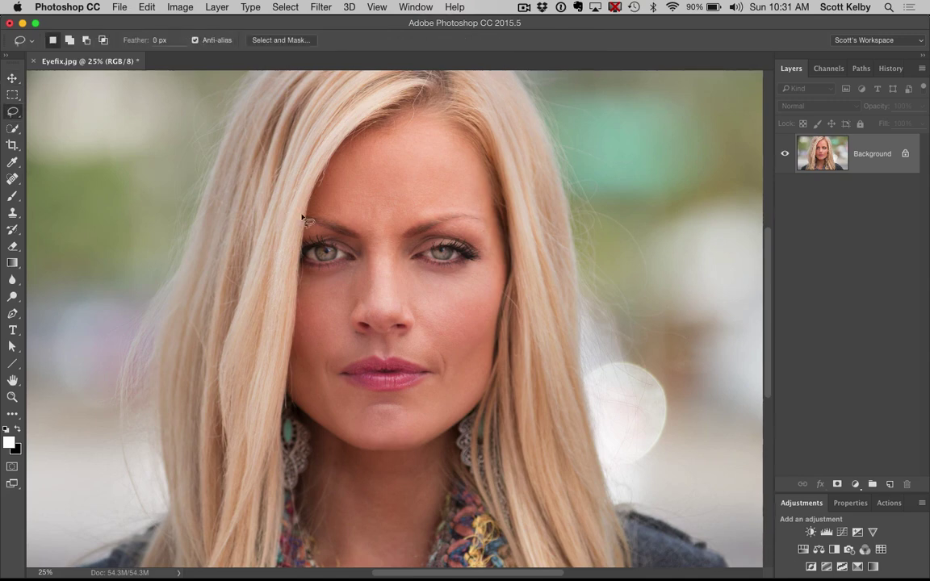
{"action": "mouse_move", "coordinate": [327, 238]}
{"action": "left_mouse_down"}
{"action": "mouse_move", "coordinate": [360, 253]}
{"action": "mouse_move", "coordinate": [357, 266]}
{"action": "mouse_move", "coordinate": [312, 268]}
{"action": "mouse_move", "coordinate": [306, 247]}
{"action": "left_mouse_up"}
- Feather the eye selection by 10 pixels and copy it onto a new layer
{"action": "left_click", "coordinate": [286, 8]}
{"action": "mouse_move", "coordinate": [303, 181]}
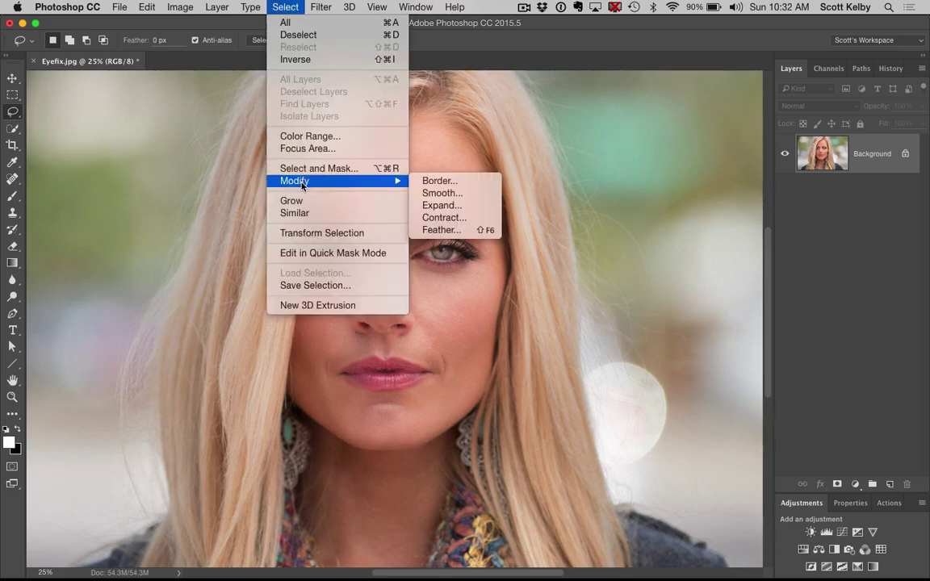
{"action": "left_click", "coordinate": [441, 230]}
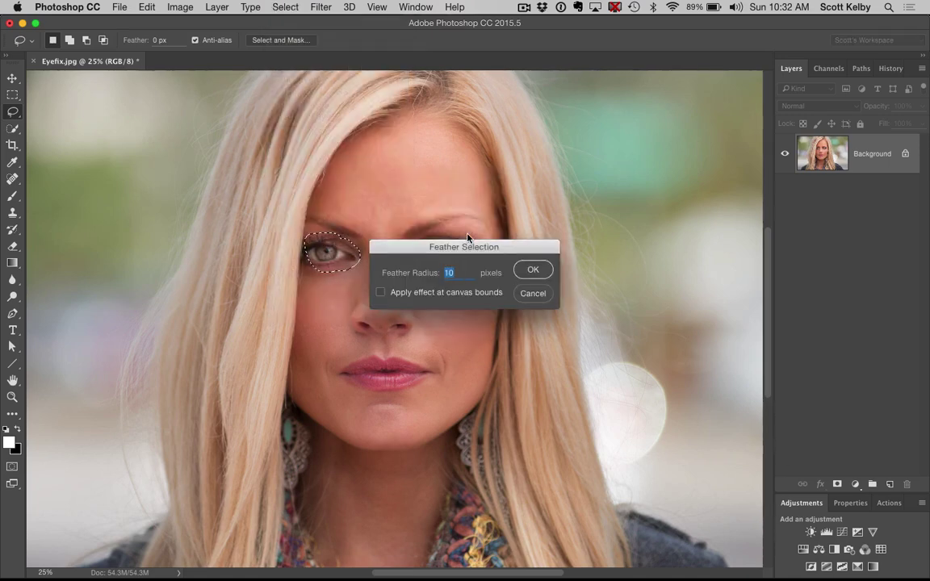
{"action": "key", "text": "Return"}
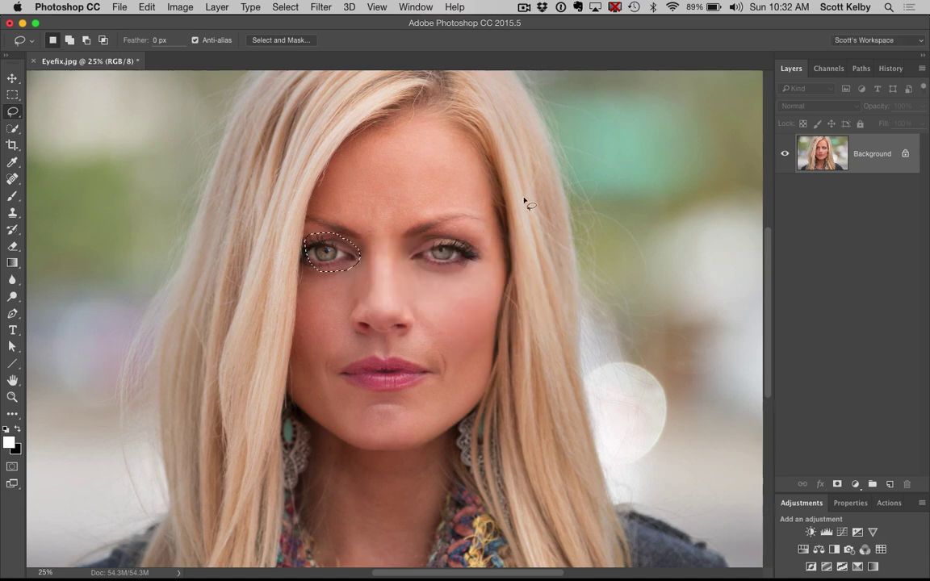
{"action": "key", "text": "super+j"}
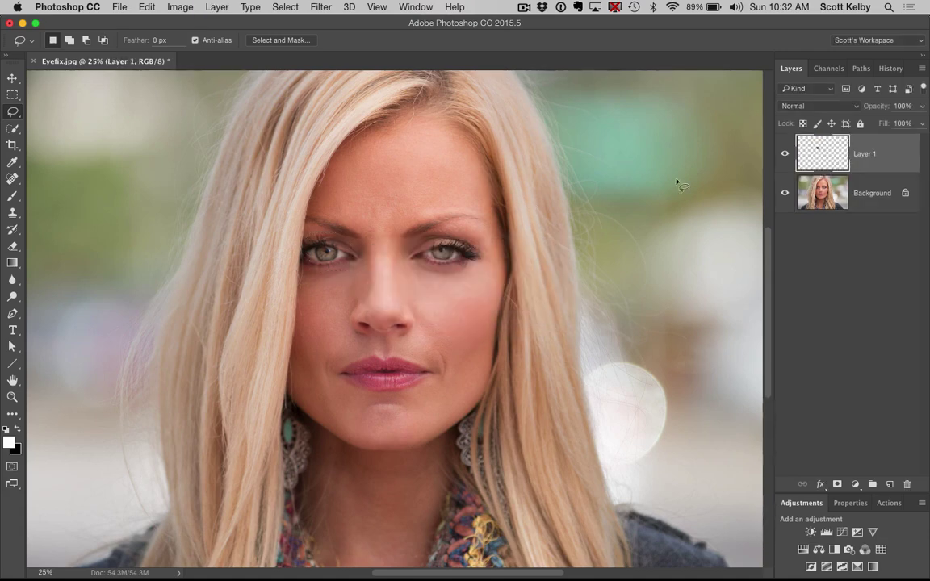
- Hide and re-show the Background layer to check the eye copy on Layer 1
{"action": "left_click", "coordinate": [787, 198]}
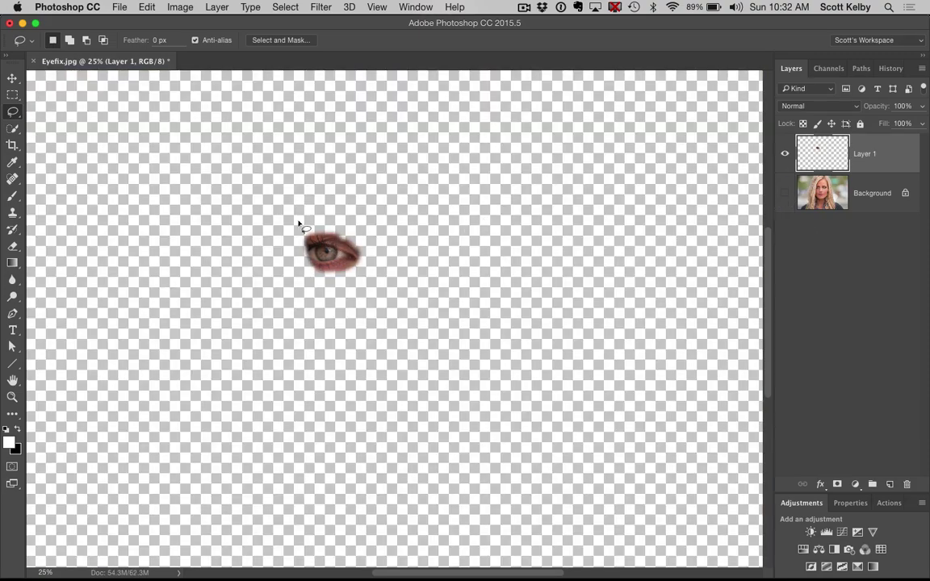
{"action": "scroll", "coordinate": [486, 107], "scroll_direction": "left", "scroll_amount": 5}
{"action": "scroll", "coordinate": [486, 107], "scroll_direction": "left", "scroll_amount": 4}
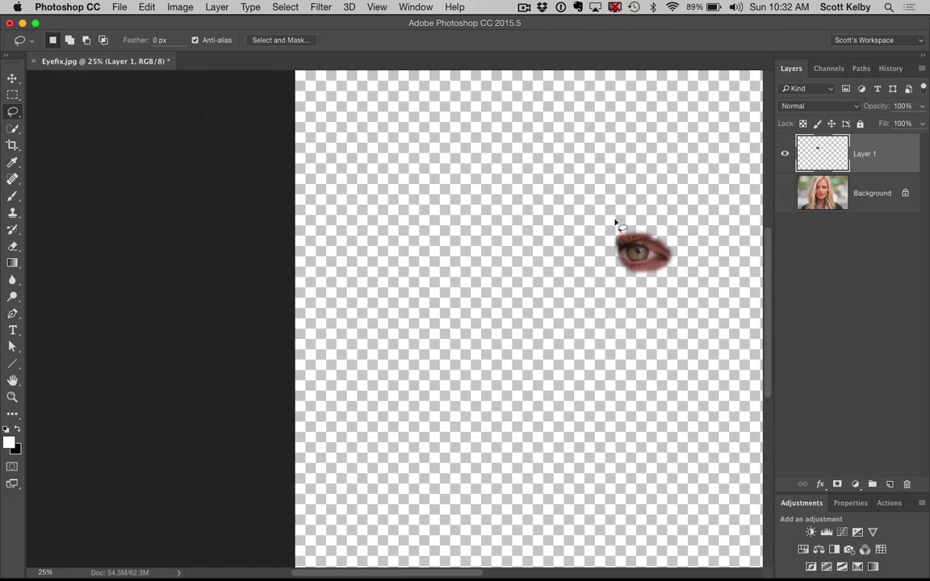
{"action": "scroll", "coordinate": [618, 223], "scroll_direction": "right", "scroll_amount": 10}
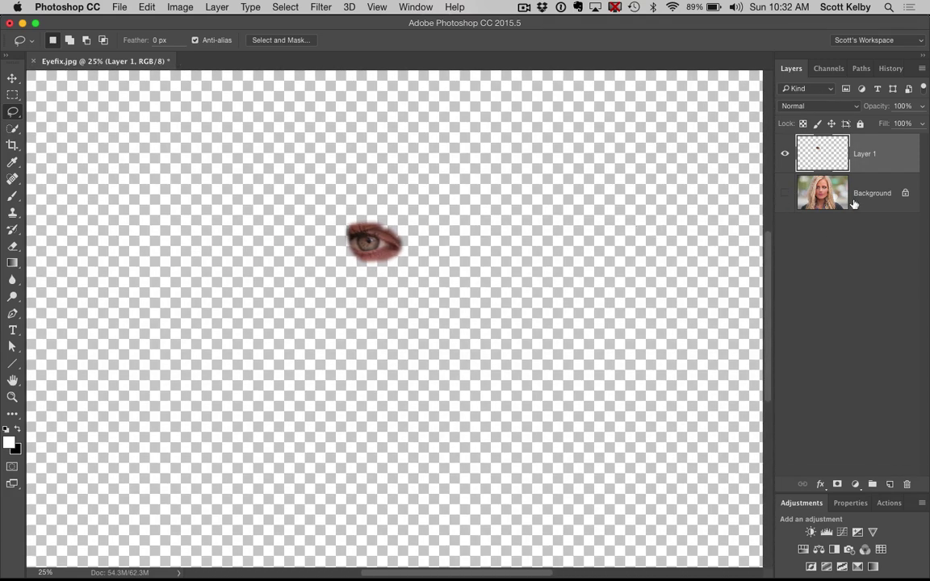
{"action": "left_click", "coordinate": [785, 193]}
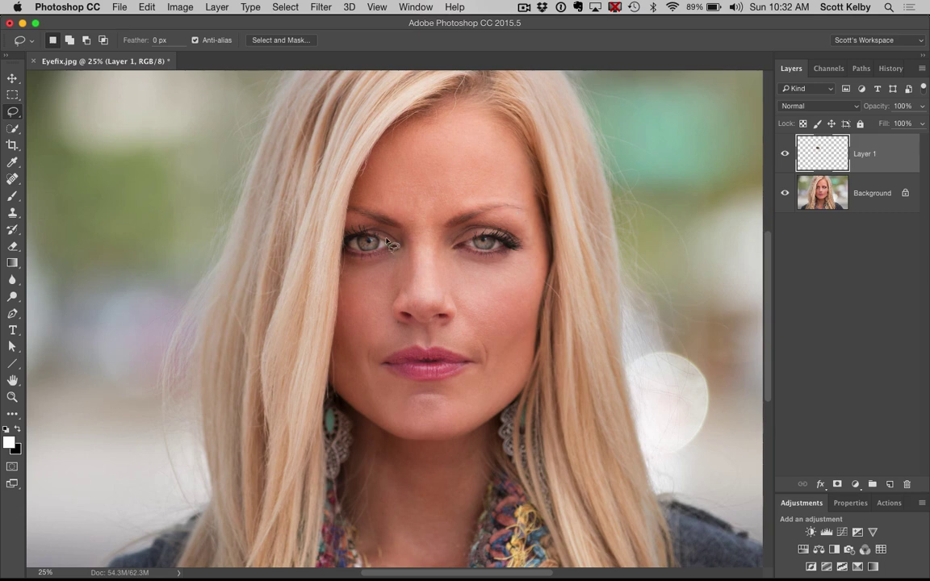
{"action": "left_click", "coordinate": [13, 78]}
- Drag the eye copy onto the right eye, Flip Horizontal, and fine-position it there
{"action": "left_click_drag", "start_coordinate": [404, 258], "coordinate": [491, 204]}
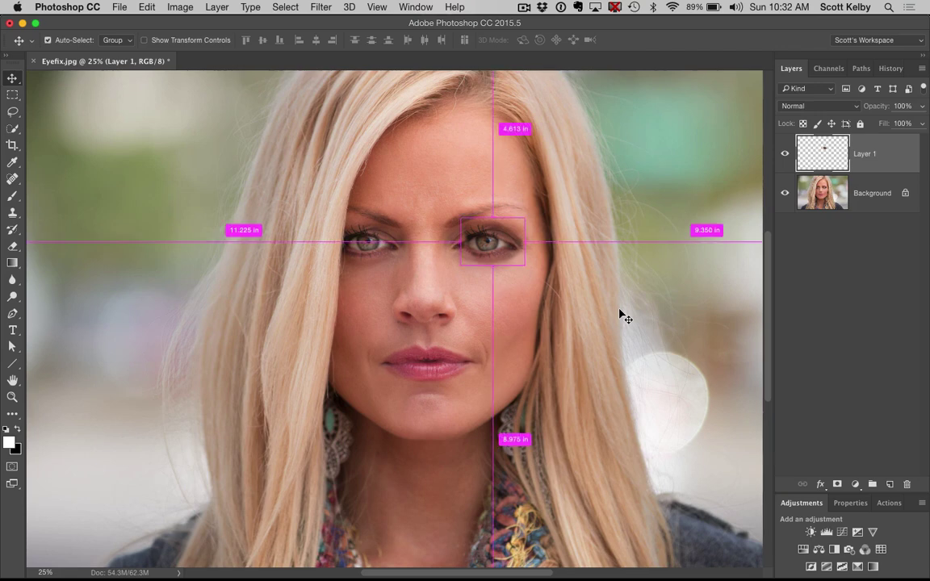
{"action": "key", "text": "super+t"}
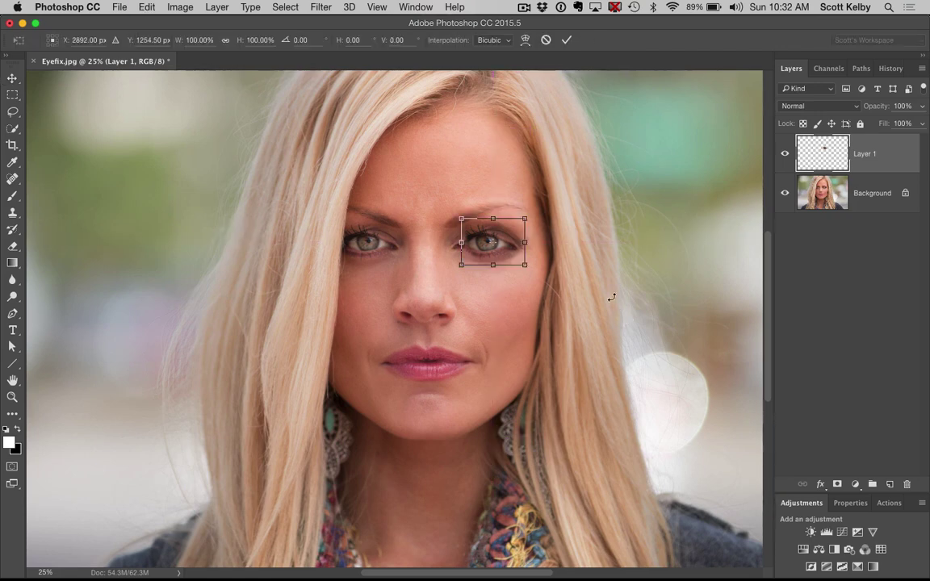
{"action": "right_click", "coordinate": [507, 237]}
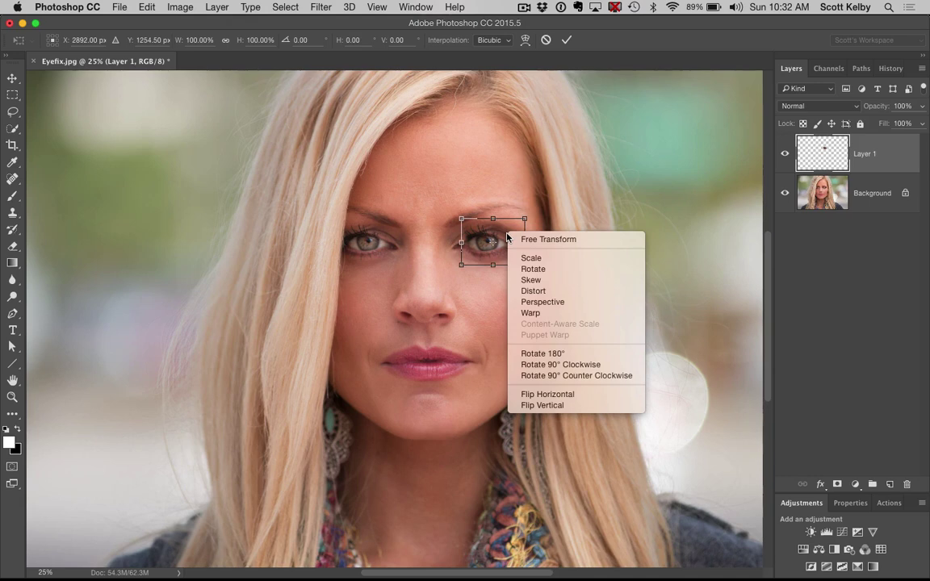
{"action": "left_click", "coordinate": [564, 396]}
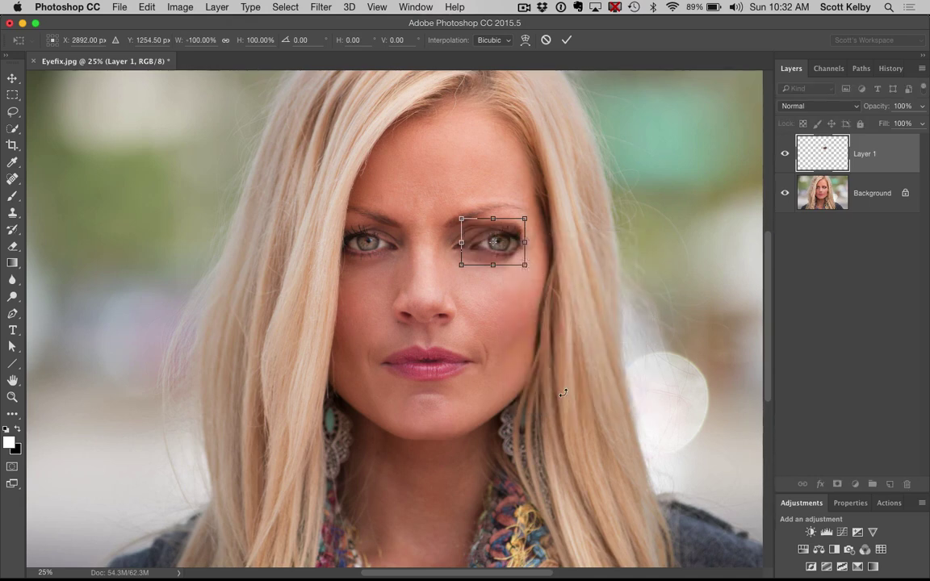
{"action": "left_click_drag", "start_coordinate": [507, 251], "coordinate": [492, 247]}
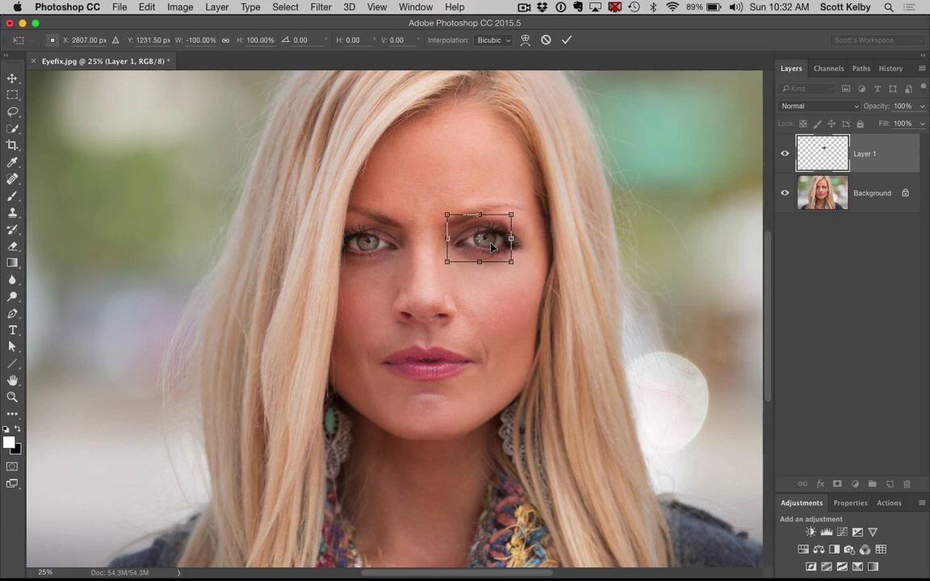
{"action": "key", "text": "Return"}
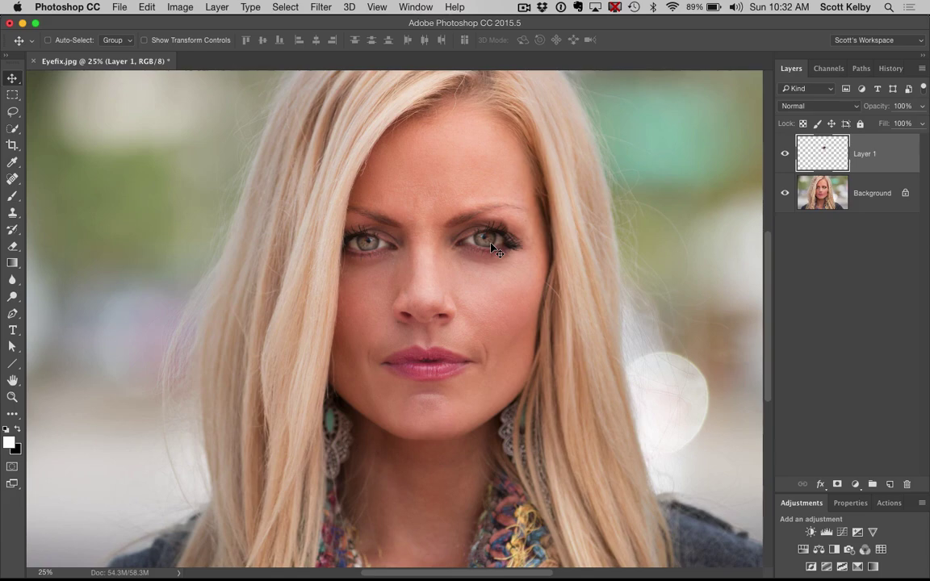
- Zoom to 50% on both eyes and lower Layer 1's opacity to 45%
{"action": "key", "text": "super+plus"}
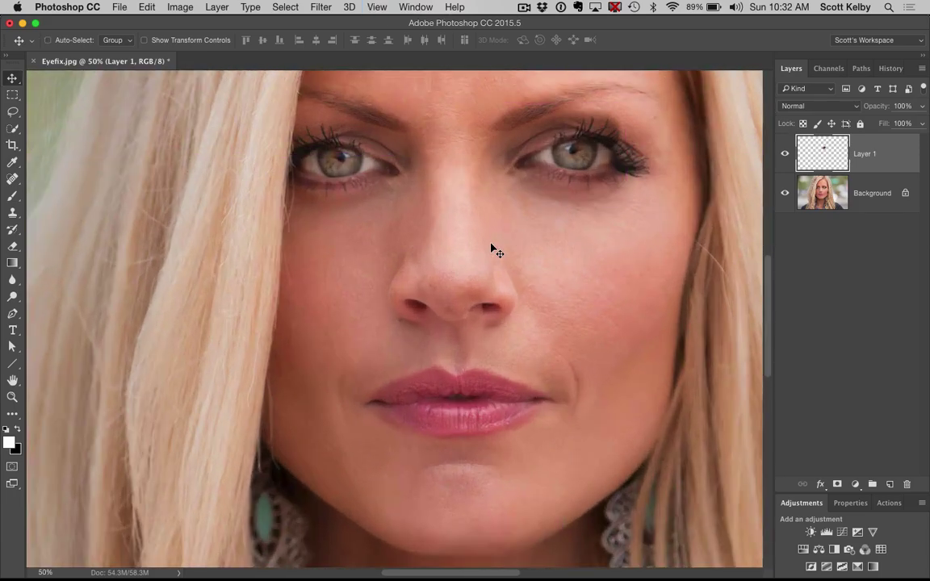
{"action": "left_click_drag", "start_coordinate": [515, 276], "coordinate": [415, 303]}
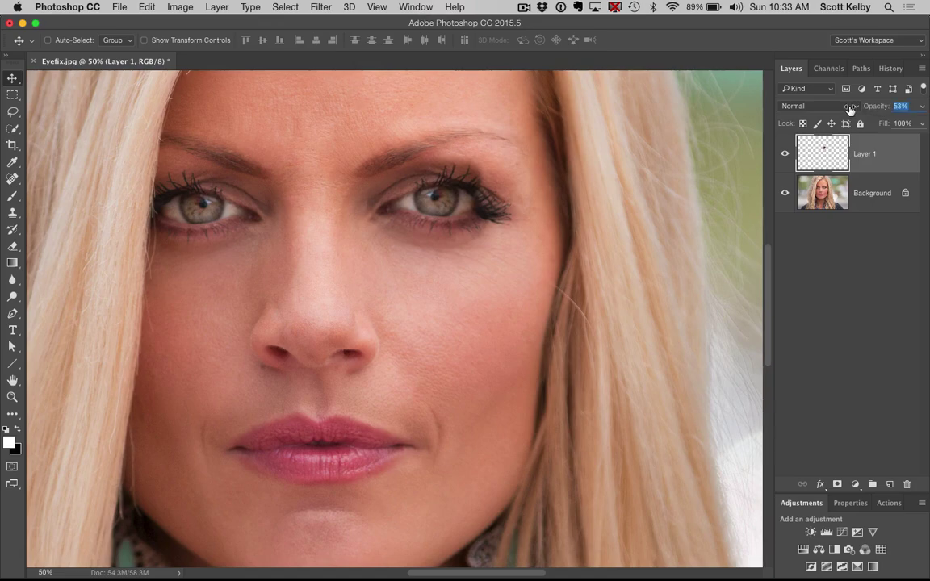
{"action": "left_click_drag", "start_coordinate": [879, 110], "coordinate": [845, 110]}
- At 100% zoom, align the copy's pupil with the one beneath, then restore 100% opacity
{"action": "key", "text": "super+equal"}
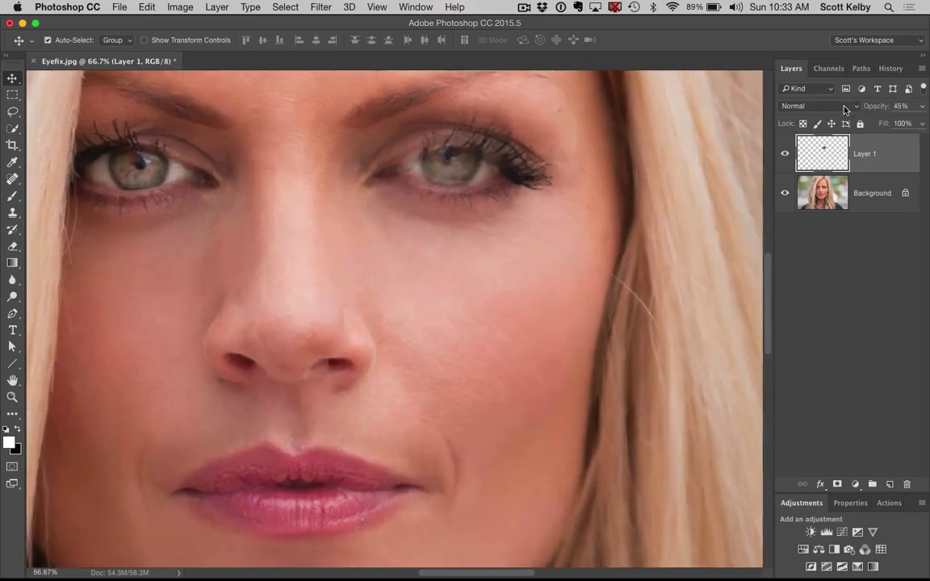
{"action": "key", "text": "super+equal"}
{"action": "scroll", "coordinate": [379, 306], "scroll_direction": "up", "scroll_amount": 5}
{"action": "scroll", "coordinate": [380, 307], "scroll_direction": "right", "scroll_amount": 5}
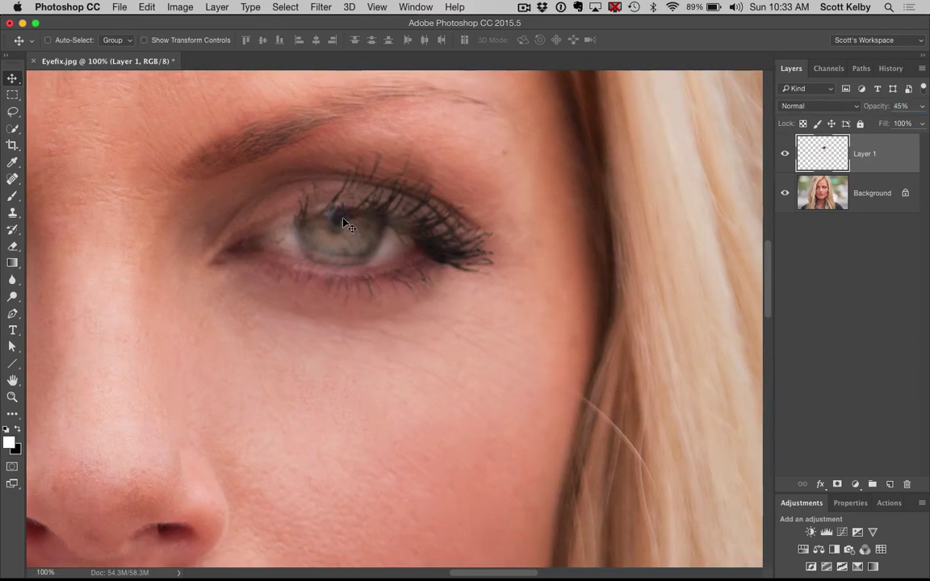
{"action": "left_click_drag", "start_coordinate": [362, 226], "coordinate": [362, 236]}
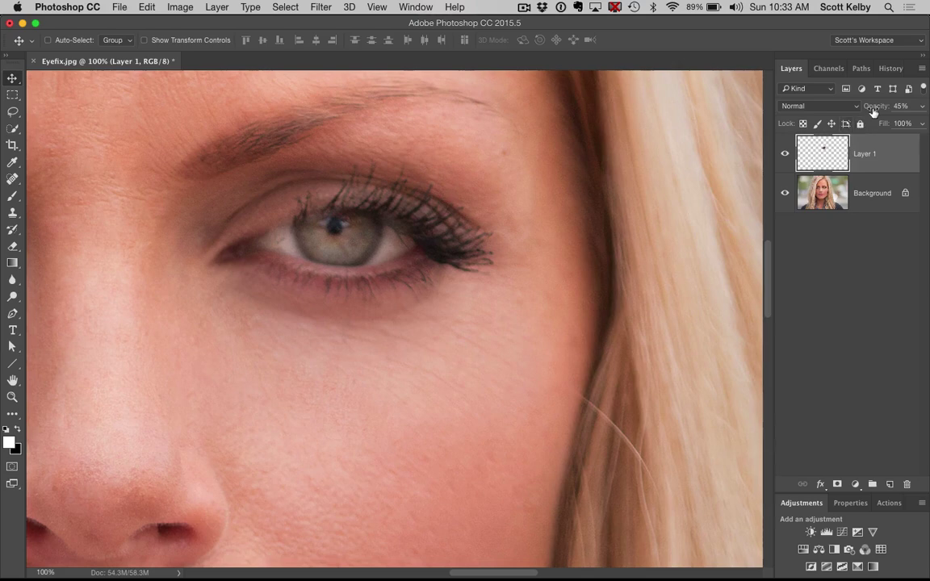
{"action": "key", "text": "0"}
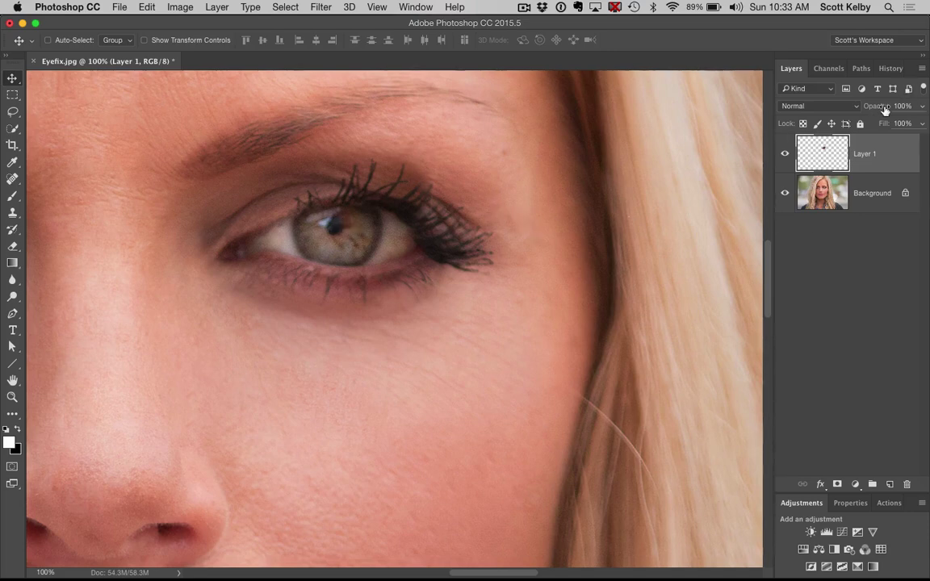
{"action": "key", "text": "super+minus"}
{"action": "key", "text": "super+minus"}
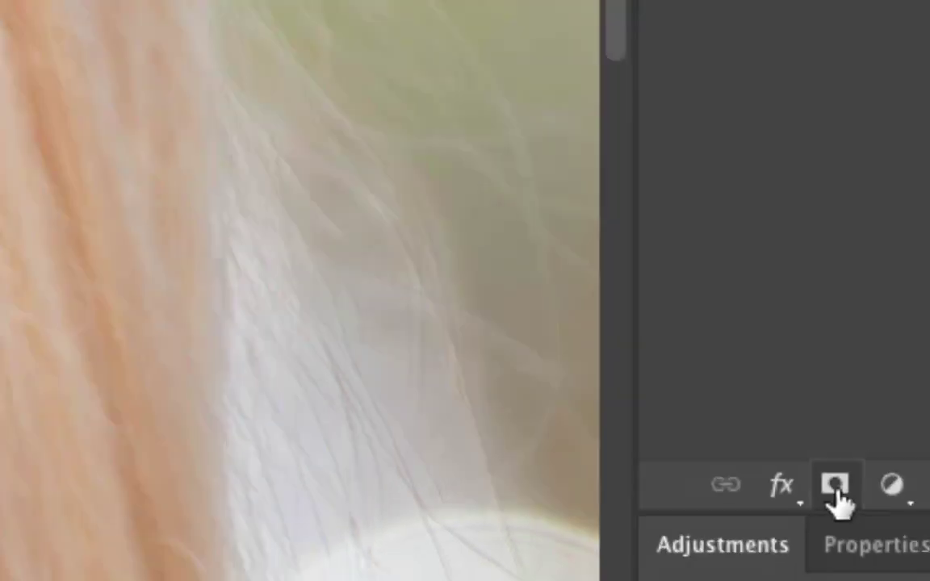
- Add a layer mask to Layer 1 and brush out the dark edge around the pasted eye
{"action": "left_click", "coordinate": [835, 487]}
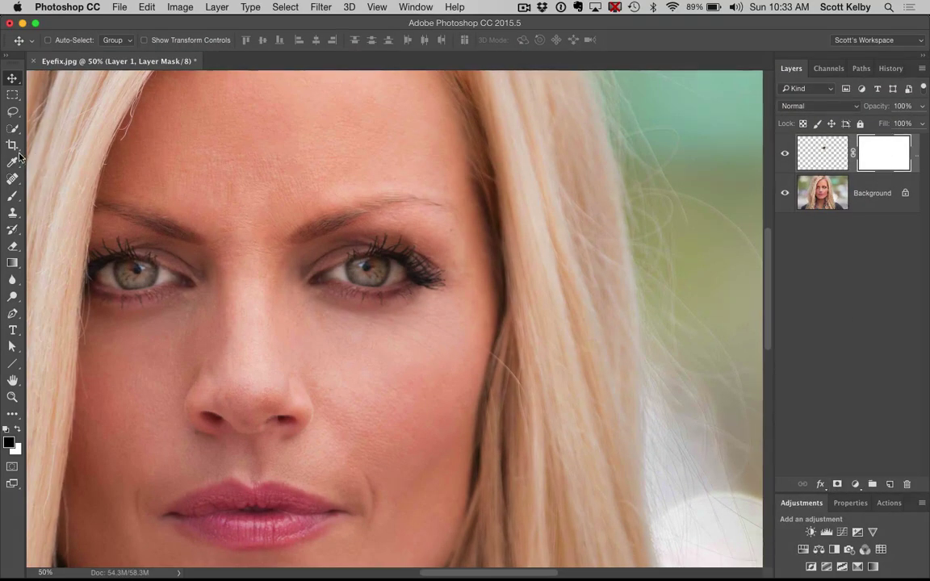
{"action": "key", "text": "b"}
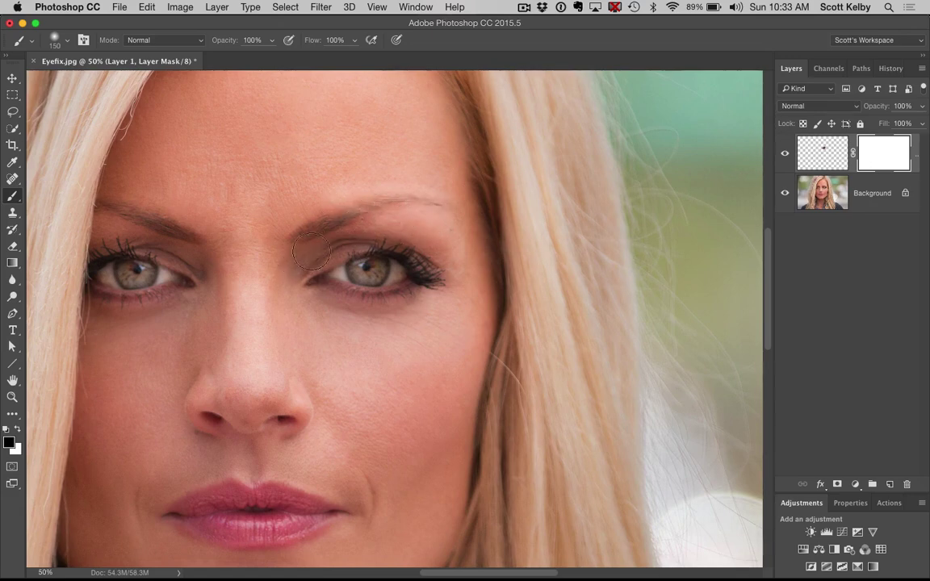
{"action": "left_click_drag", "start_coordinate": [419, 316], "coordinate": [409, 337]}
{"action": "key", "text": "super+minus"}
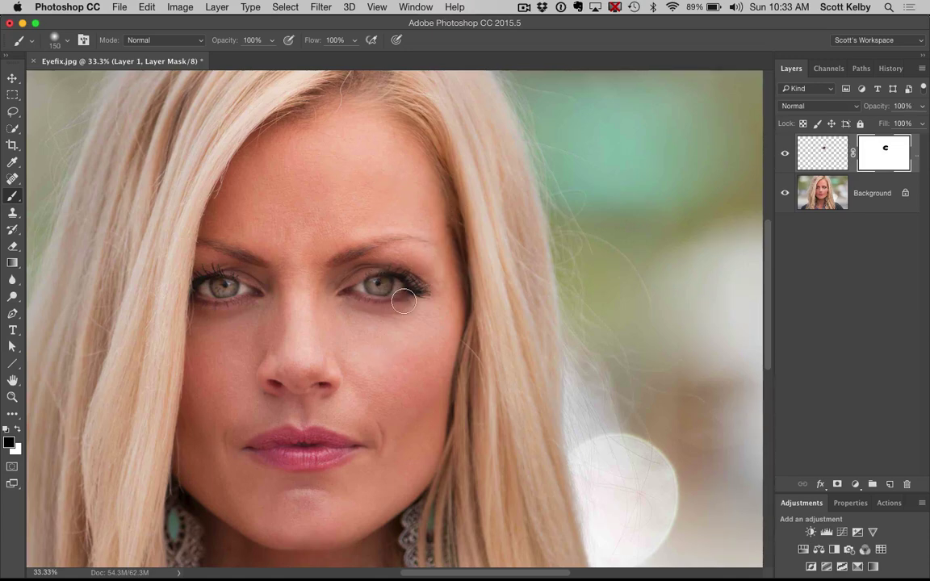
{"action": "left_click", "coordinate": [817, 162]}
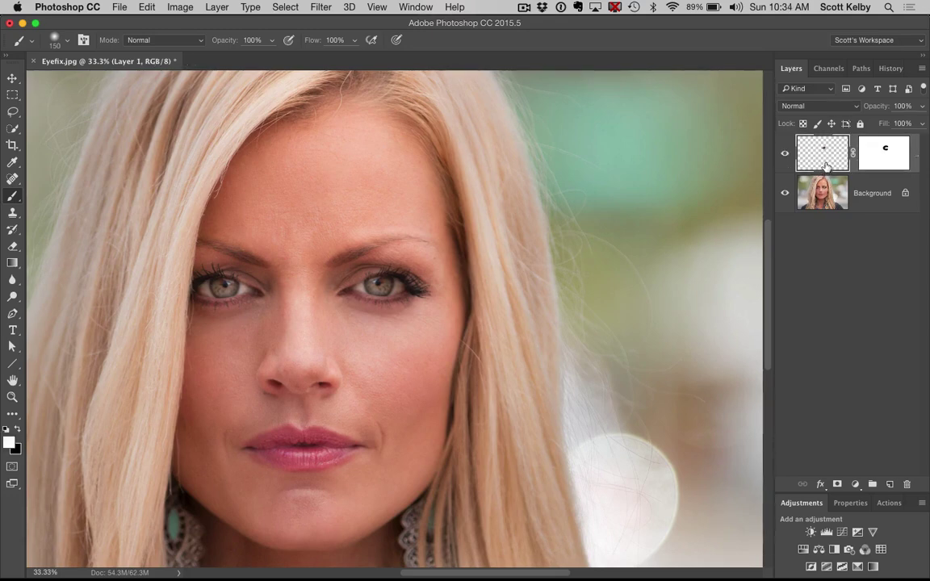
- Apply Levels to the eye layer with input white point 225 and midtones 1.05
{"action": "left_click", "coordinate": [191, 9]}
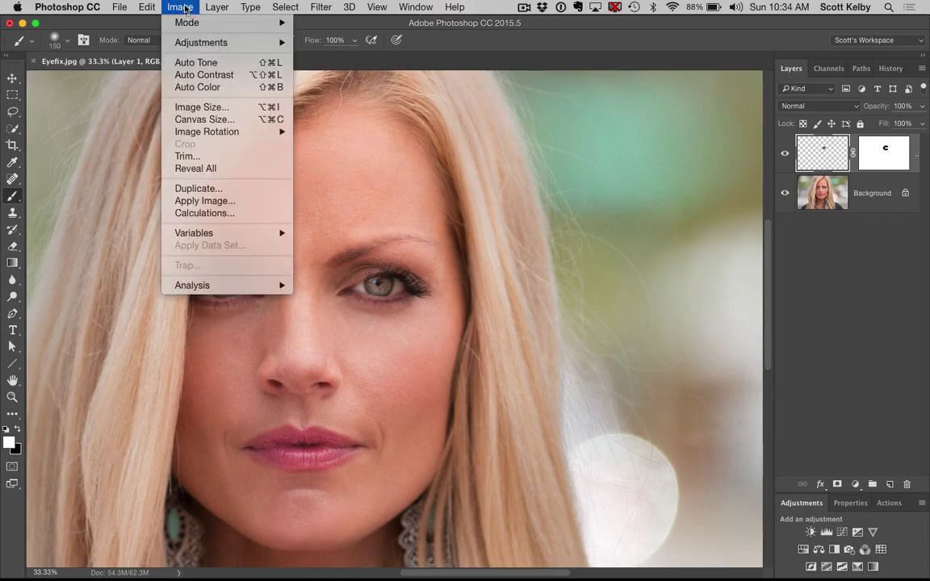
{"action": "mouse_move", "coordinate": [207, 42]}
{"action": "left_click", "coordinate": [348, 56]}
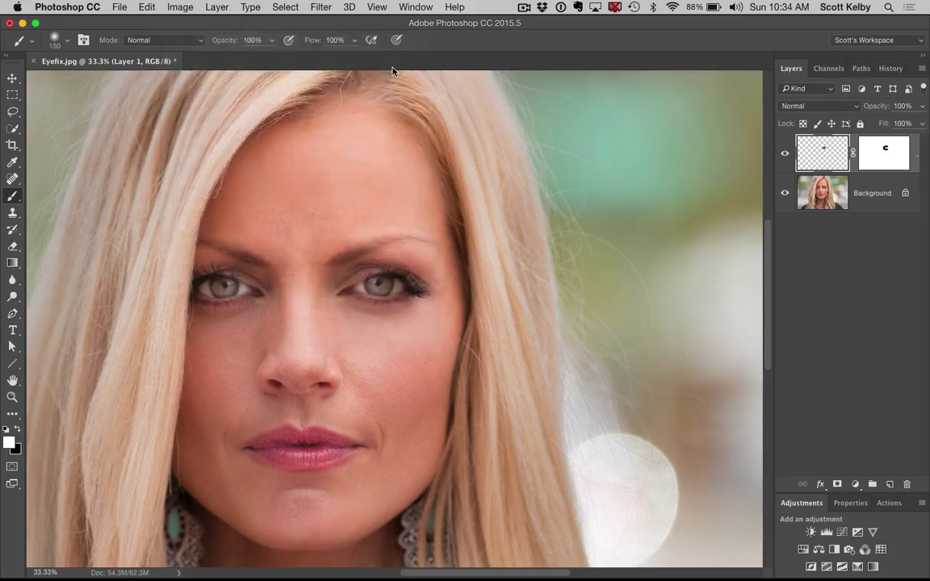
{"action": "left_click_drag", "start_coordinate": [698, 292], "coordinate": [696, 189]}
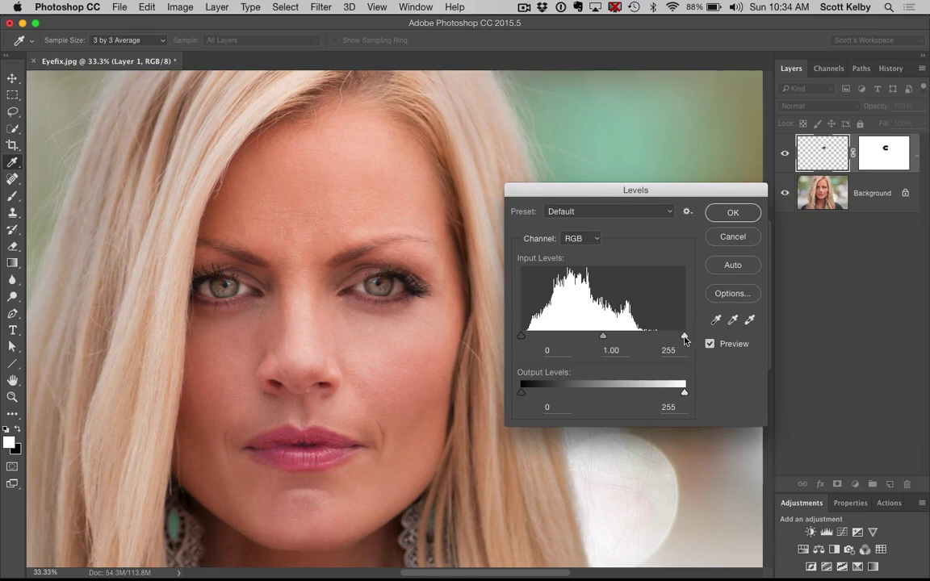
{"action": "left_click_drag", "start_coordinate": [684, 337], "coordinate": [665, 340]}
{"action": "left_click", "coordinate": [666, 340]}
{"action": "left_click_drag", "start_coordinate": [594, 338], "coordinate": [590, 338]}
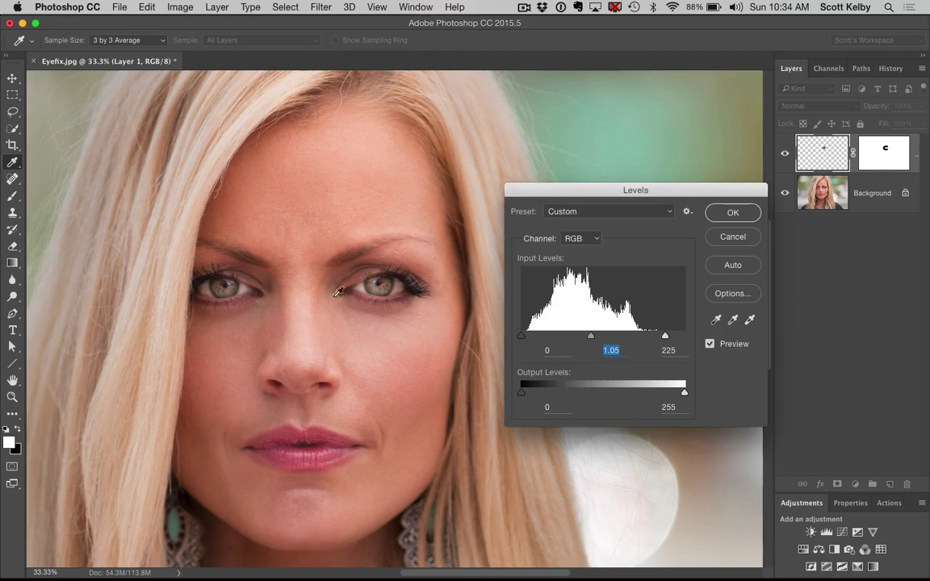
{"action": "left_click", "coordinate": [733, 213]}
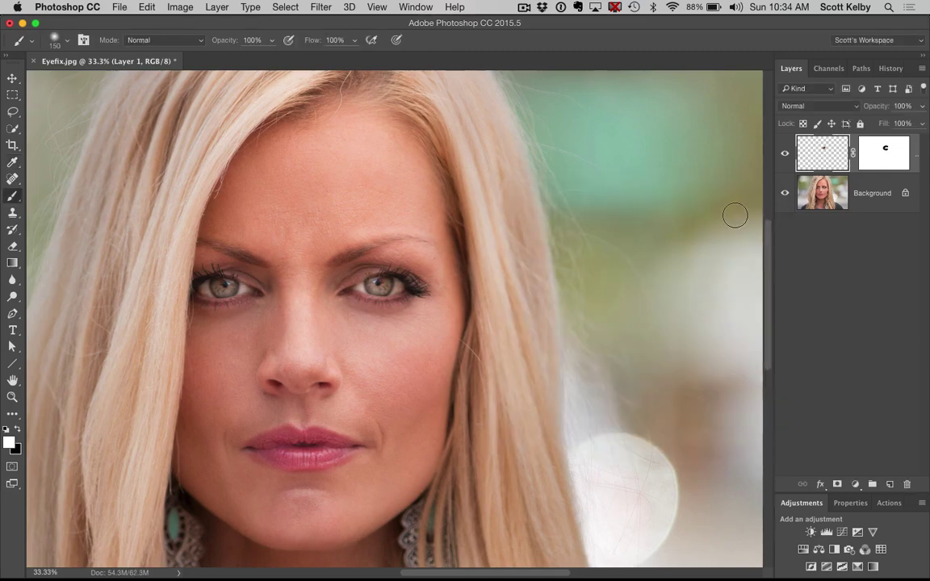
- Compare with Layer 1 hidden, merge it into Background, and zoom in on the right eye
{"action": "left_click", "coordinate": [785, 153]}
{"action": "left_click", "coordinate": [785, 153]}
{"action": "key", "text": "super+e"}
{"action": "key", "text": "super+plus"}
{"action": "key", "text": "super+plus"}
{"action": "key", "text": "super+plus"}
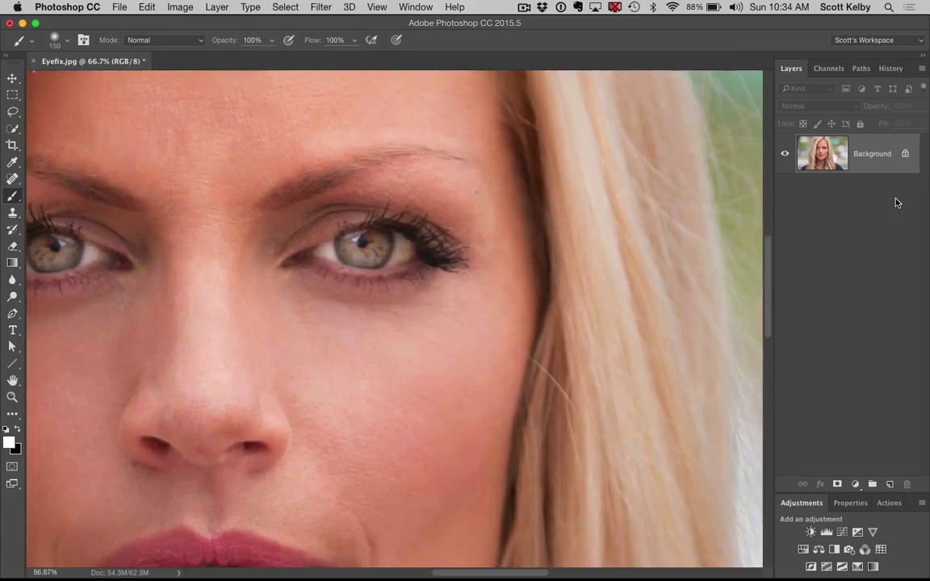
{"action": "left_click_drag", "start_coordinate": [436, 297], "coordinate": [585, 364]}
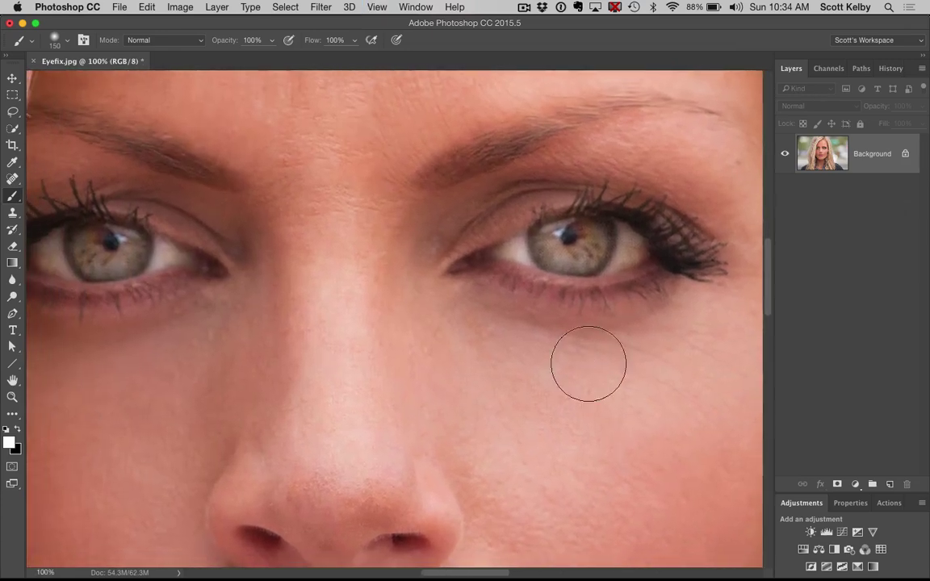
{"action": "left_click", "coordinate": [13, 78]}
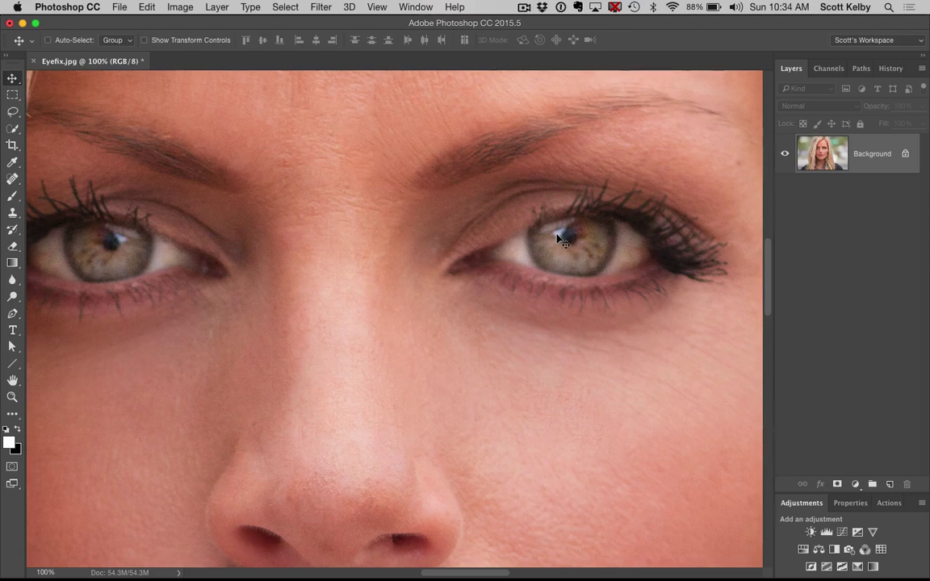
- With a smaller Clone Stamp brush, sample iris texture and paint over the stray catchlight
{"action": "left_click", "coordinate": [12, 213]}
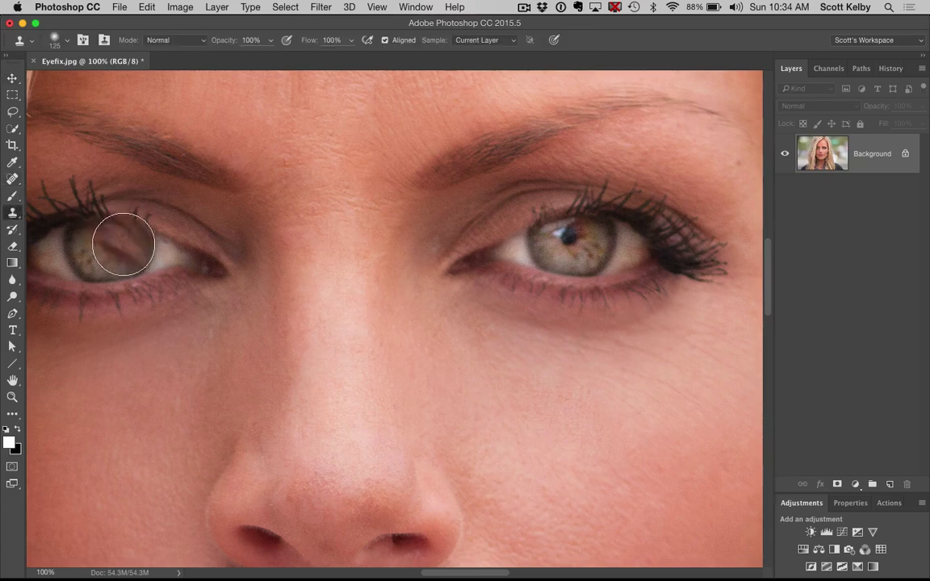
{"action": "key", "text": "bracketleft"}
{"action": "key", "text": "bracketleft"}
{"action": "key", "text": "bracketleft"}
{"action": "key", "text": "bracketleft"}
{"action": "key", "text": "bracketleft"}
{"action": "key", "text": "bracketleft"}
{"action": "key", "text": "bracketleft"}
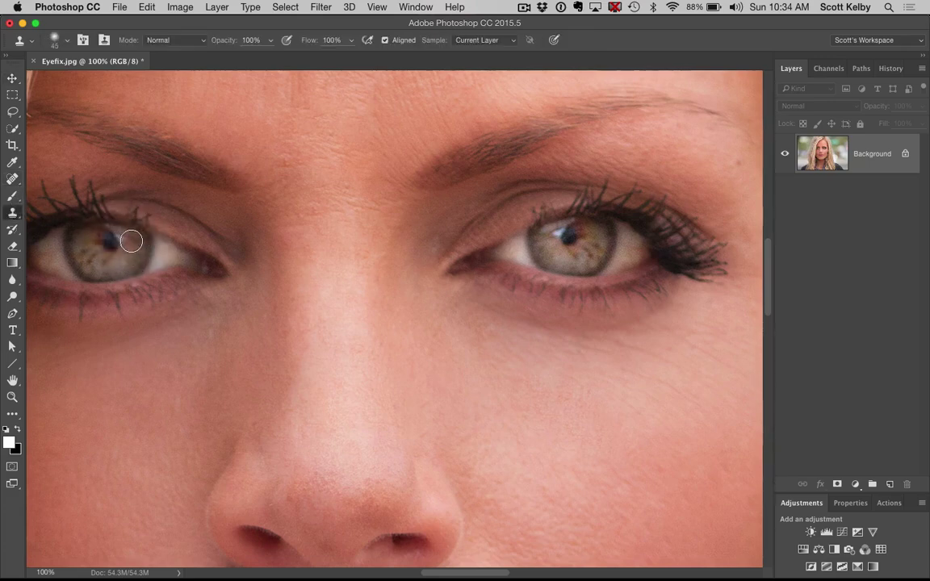
{"action": "key", "text": "bracketleft"}
{"action": "left_click", "coordinate": [121, 238], "text": "alt"}
{"action": "left_click_drag", "start_coordinate": [513, 251], "coordinate": [523, 247]}
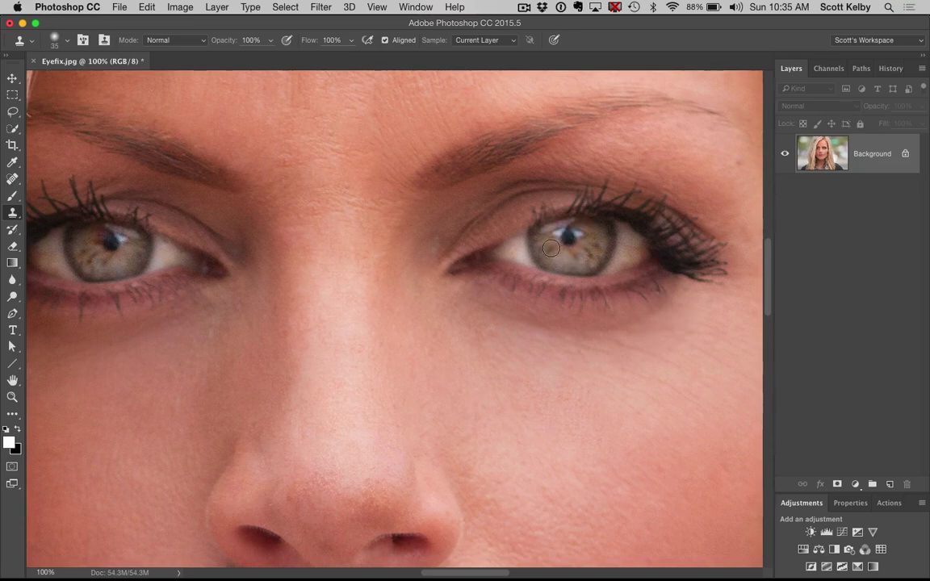
{"action": "key", "text": "p"}
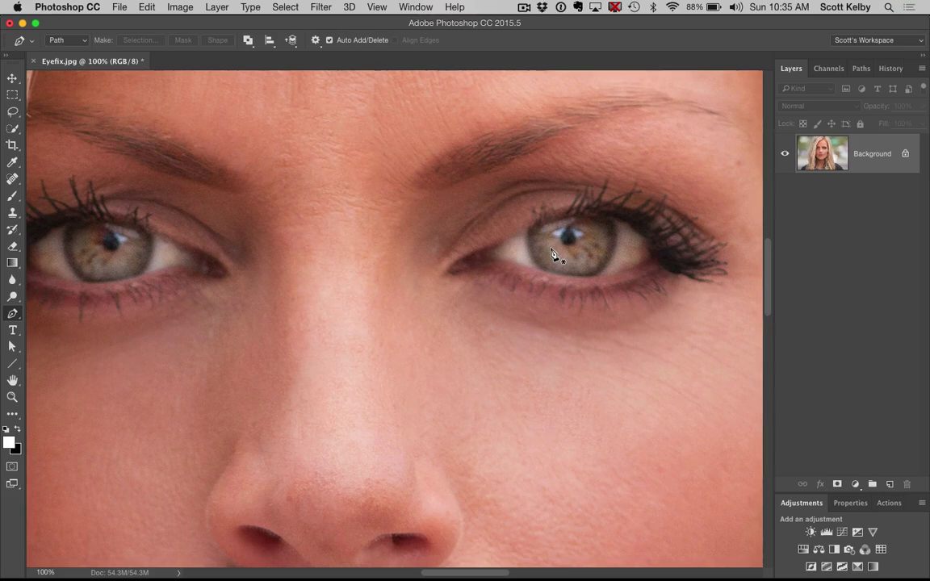
{"action": "key", "text": "b"}
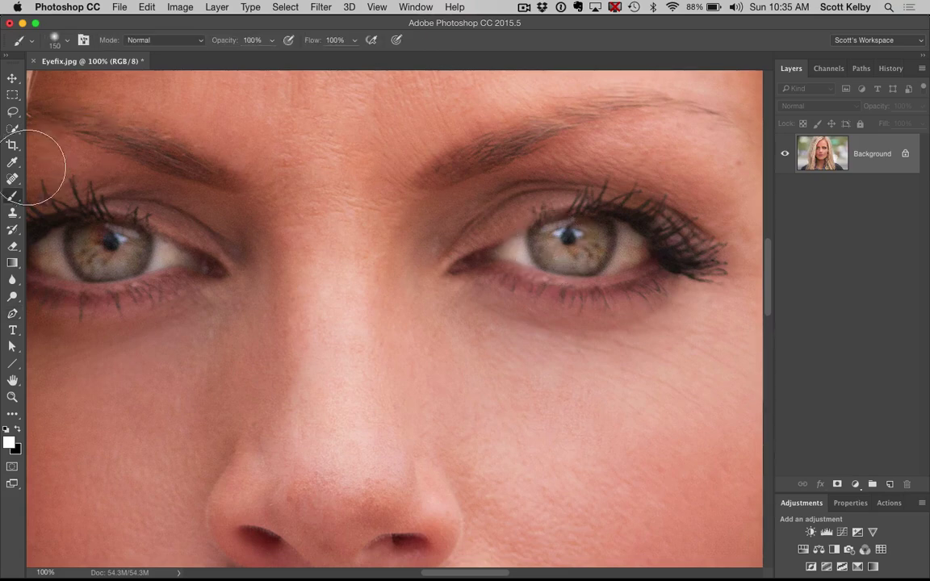
- Clone iris detail around the right eye's pupil and catchlight with a size-15 brush
{"action": "left_click", "coordinate": [13, 212]}
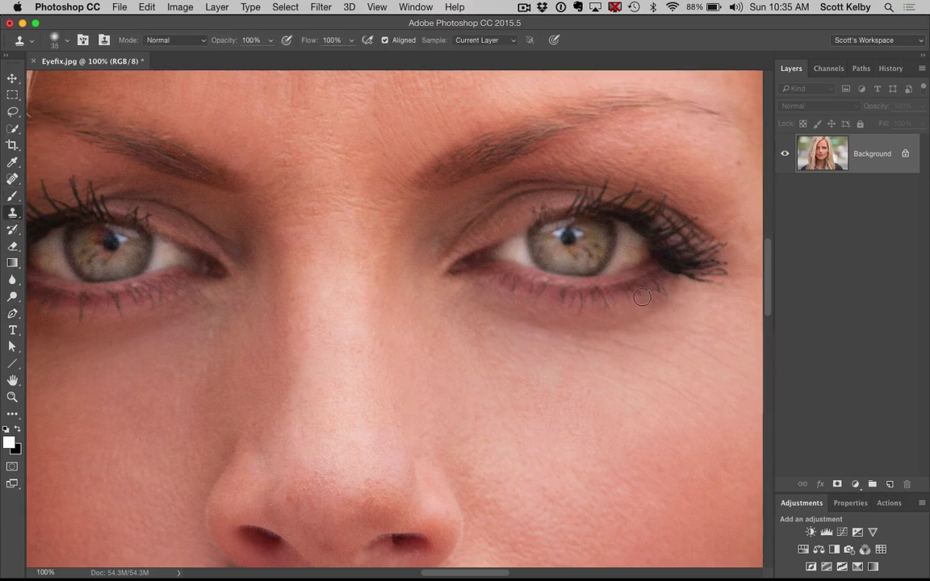
{"action": "key", "text": "bracketleft"}
{"action": "key", "text": "bracketleft"}
{"action": "left_click", "coordinate": [548, 246], "text": "alt"}
{"action": "left_click_drag", "start_coordinate": [554, 234], "coordinate": [553, 232]}
{"action": "mouse_move", "coordinate": [560, 230]}
{"action": "left_mouse_down"}
{"action": "mouse_move", "coordinate": [588, 289]}
{"action": "mouse_move", "coordinate": [563, 232]}
{"action": "mouse_move", "coordinate": [576, 257]}
{"action": "mouse_move", "coordinate": [563, 229]}
{"action": "left_mouse_up"}
{"action": "left_click_drag", "start_coordinate": [577, 255], "coordinate": [566, 235]}
{"action": "key", "text": "super+minus"}
{"action": "key", "text": "super+minus"}
{"action": "key", "text": "super+minus"}
{"action": "key", "text": "super+minus"}
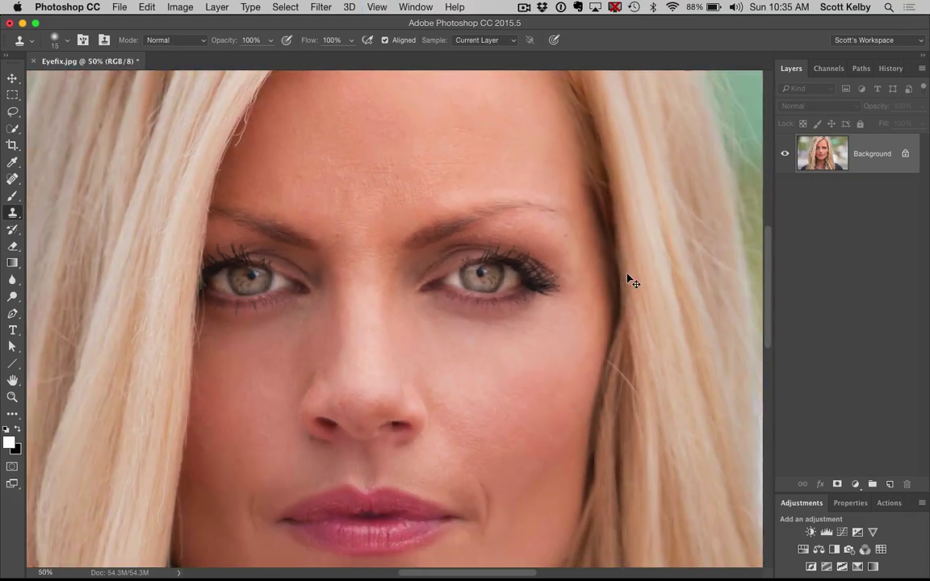
{"action": "key", "text": "super+minus"}
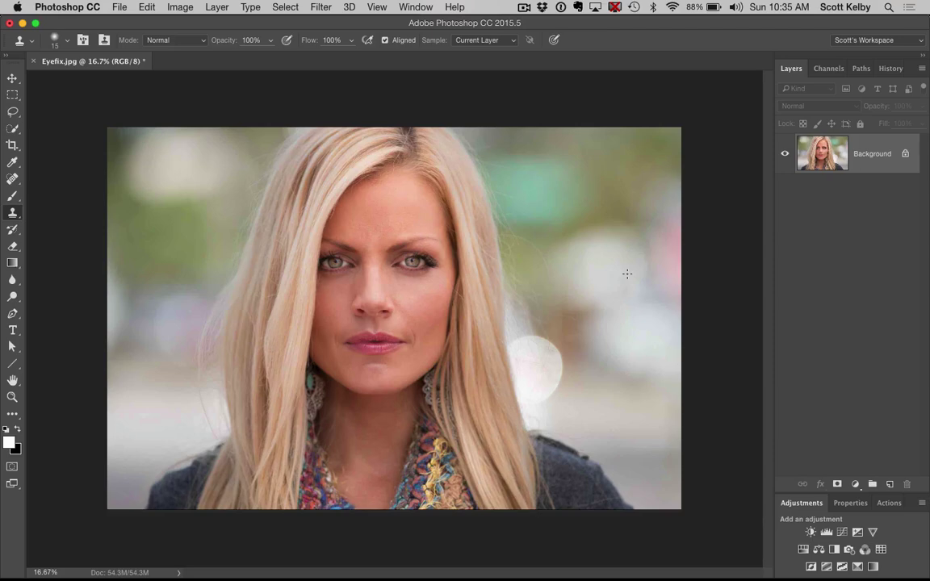
- In the History panel, preview the original portrait, then return to the final clone state
{"action": "left_click", "coordinate": [890, 68]}
{"action": "scroll", "coordinate": [850, 328], "scroll_direction": "up", "scroll_amount": 5}
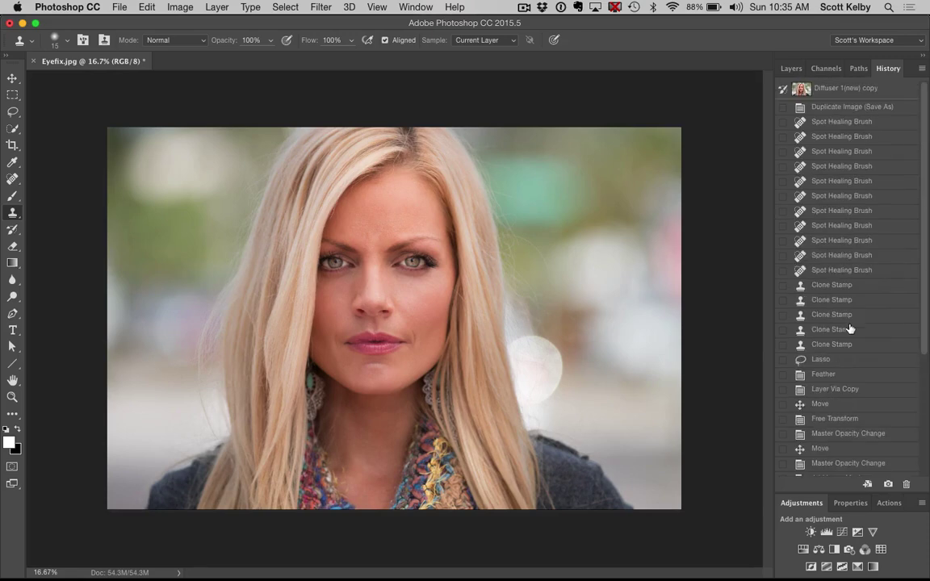
{"action": "left_click", "coordinate": [843, 108]}
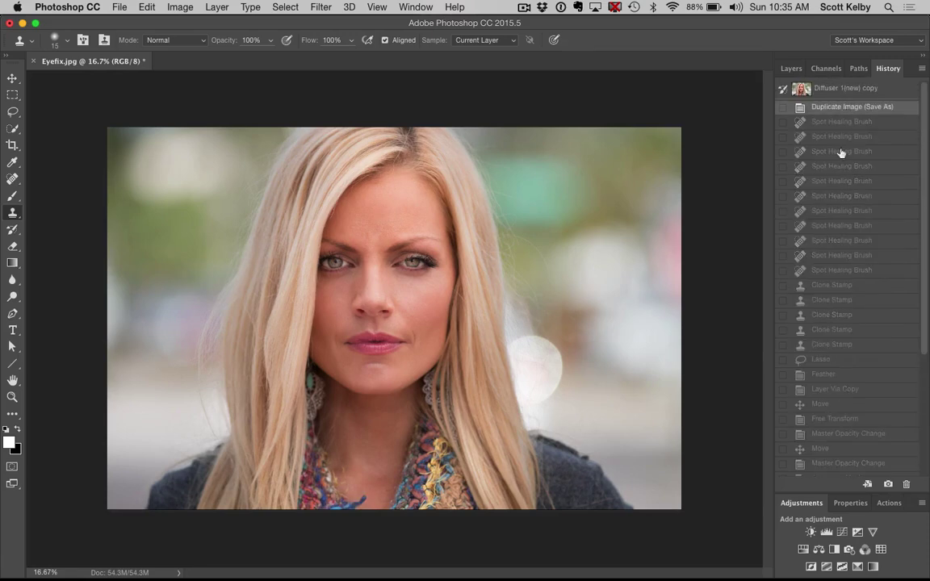
{"action": "scroll", "coordinate": [846, 364], "scroll_direction": "down", "scroll_amount": 5}
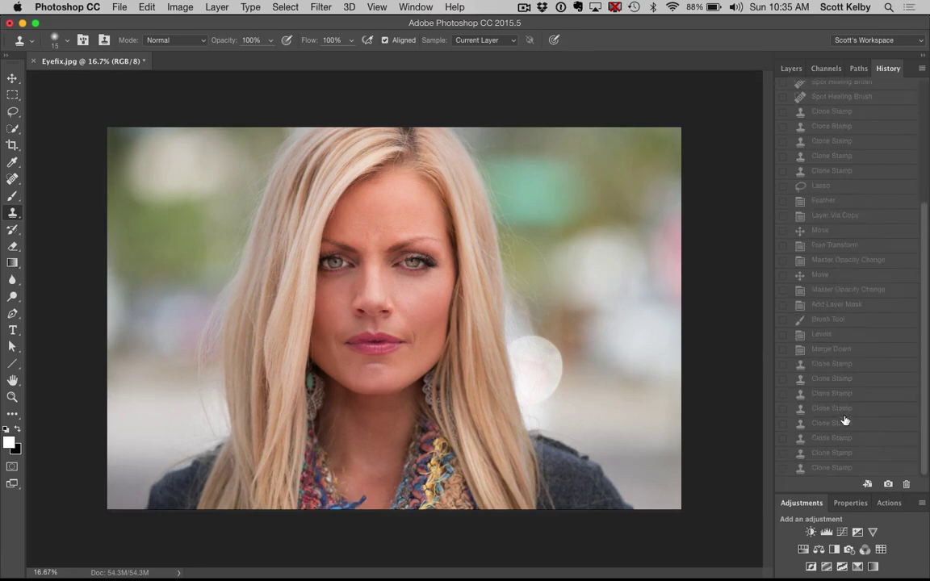
{"action": "left_click", "coordinate": [840, 469]}
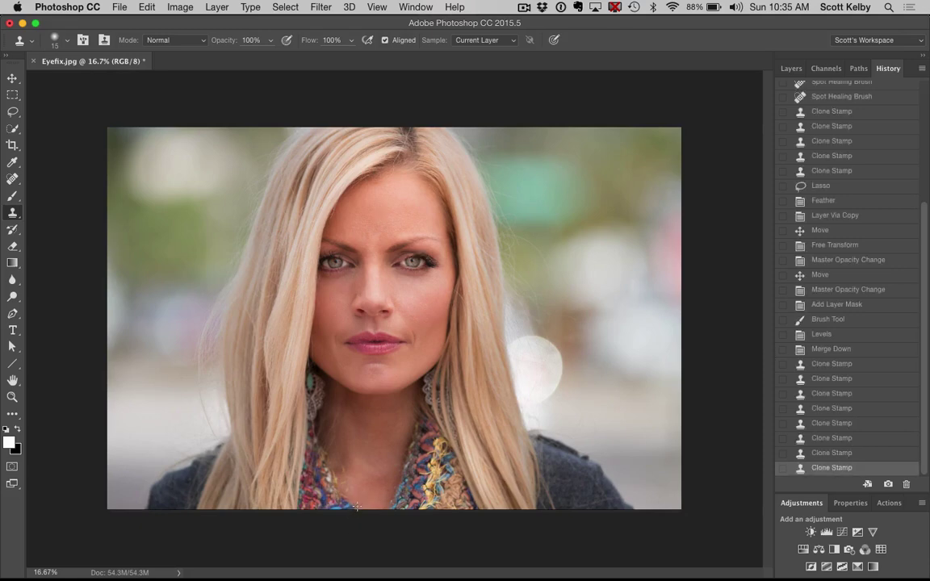
- View the unretouched original once more, then restore the fully retouched result
{"action": "scroll", "coordinate": [880, 336], "scroll_direction": "up", "scroll_amount": 5}
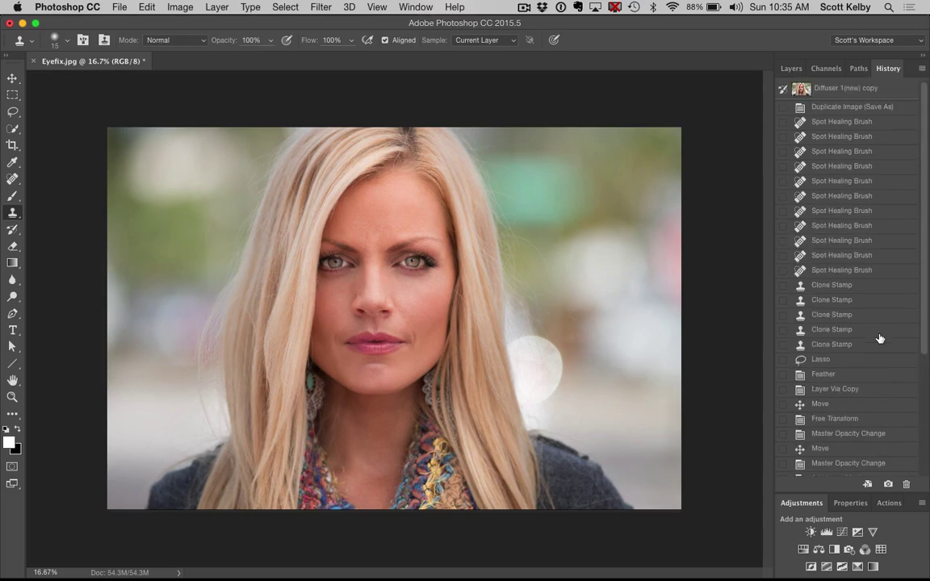
{"action": "left_click", "coordinate": [824, 107]}
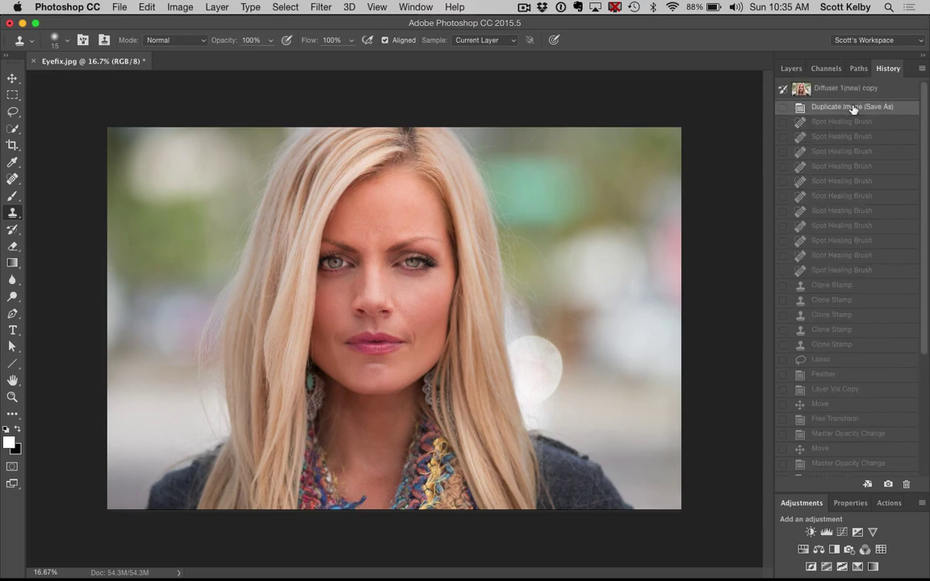
{"action": "scroll", "coordinate": [858, 232], "scroll_direction": "down", "scroll_amount": 5}
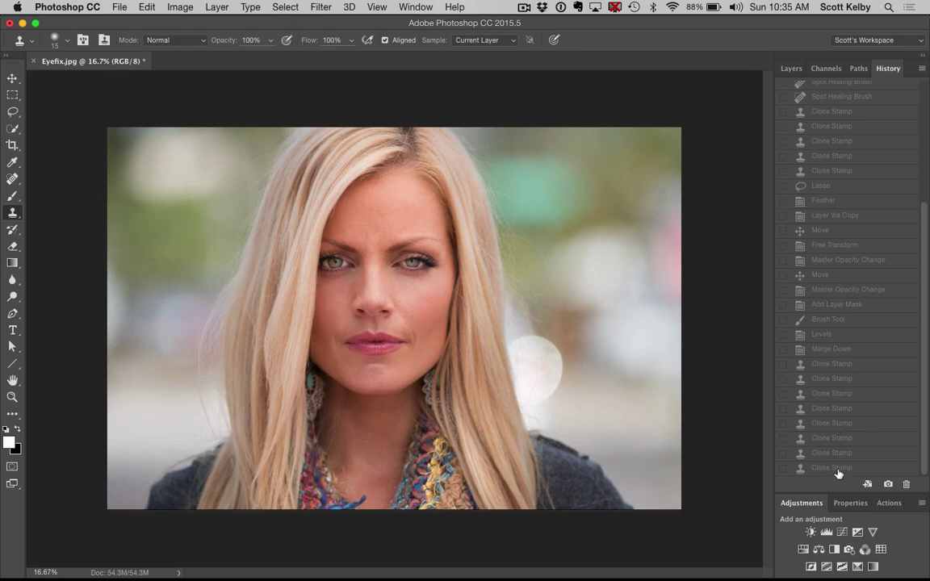
{"action": "left_click", "coordinate": [831, 468]}
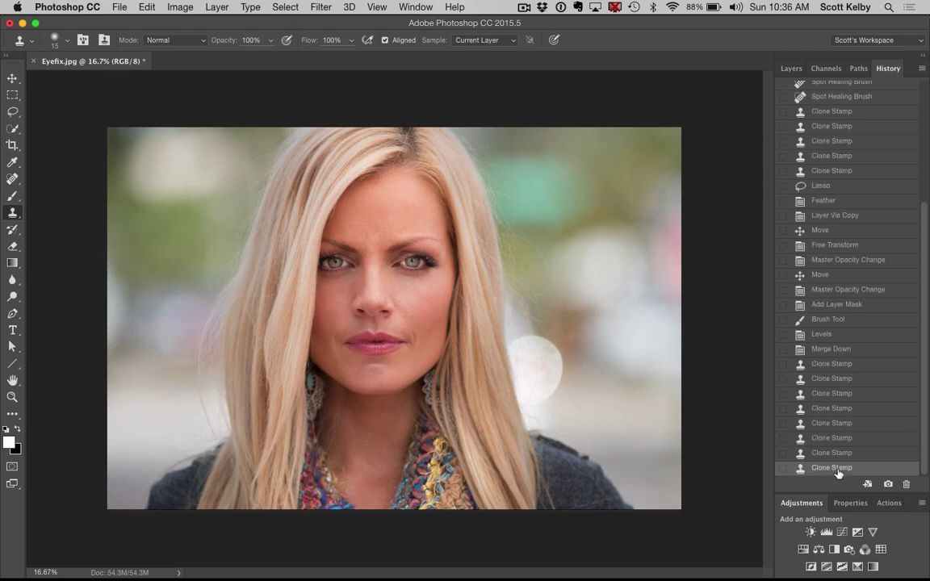